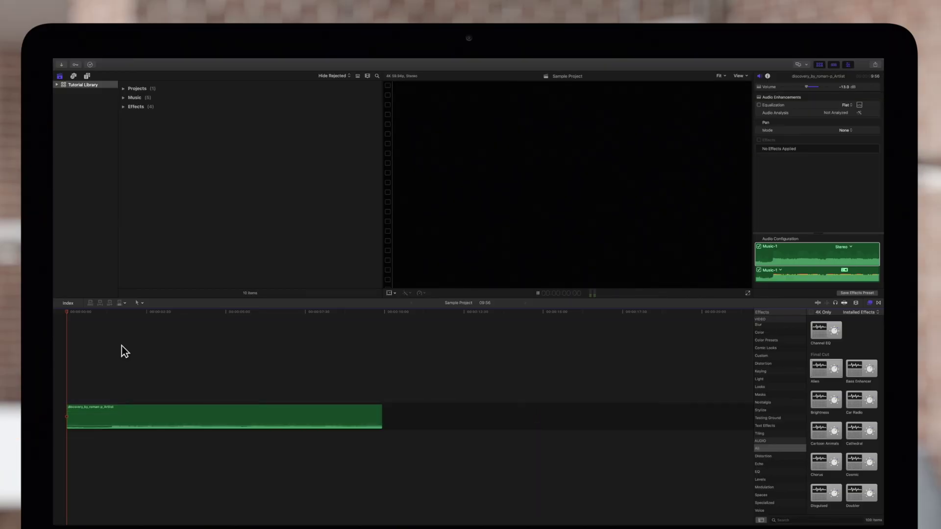
Step: Preview the music clip, browse the Distortion, Levels and All audio effects, and clear a search
key(space)
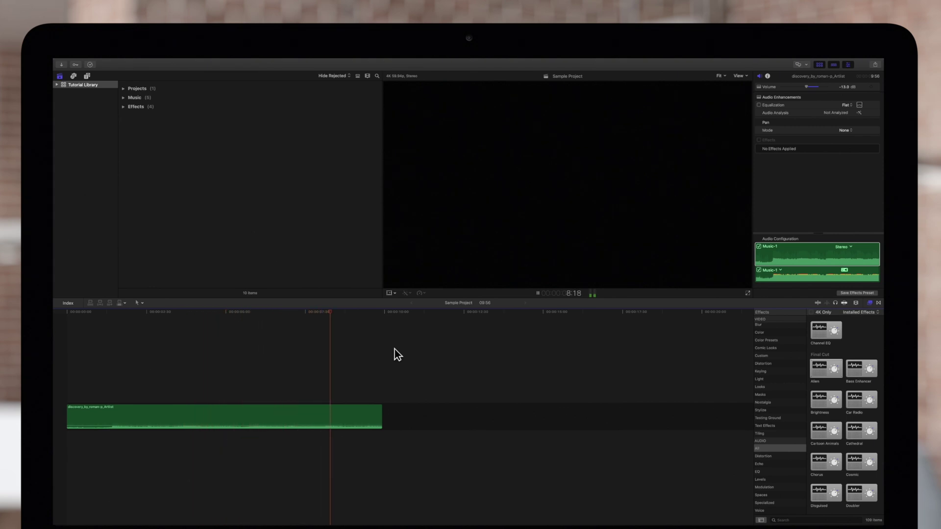
key(space)
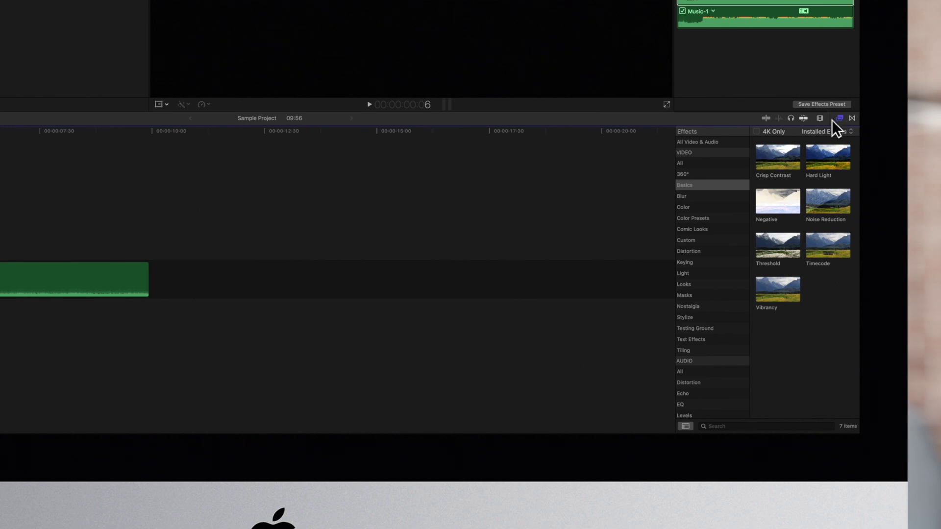
scroll(730, 175, down, 2)
scroll(730, 176, down, 2)
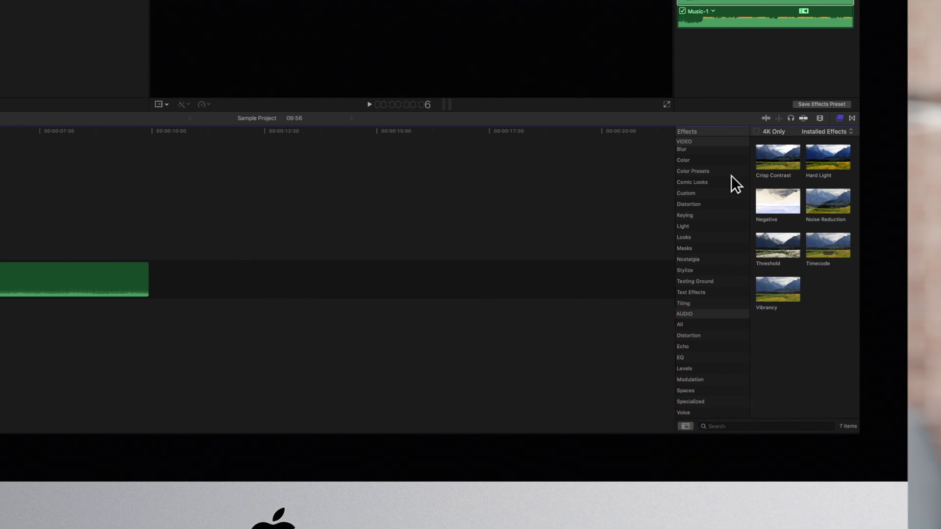
click(705, 326)
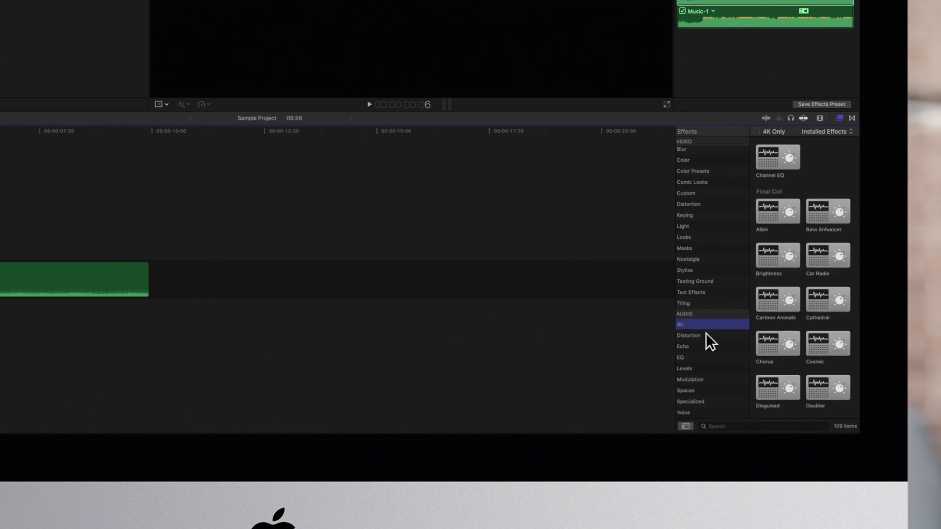
click(706, 336)
click(706, 366)
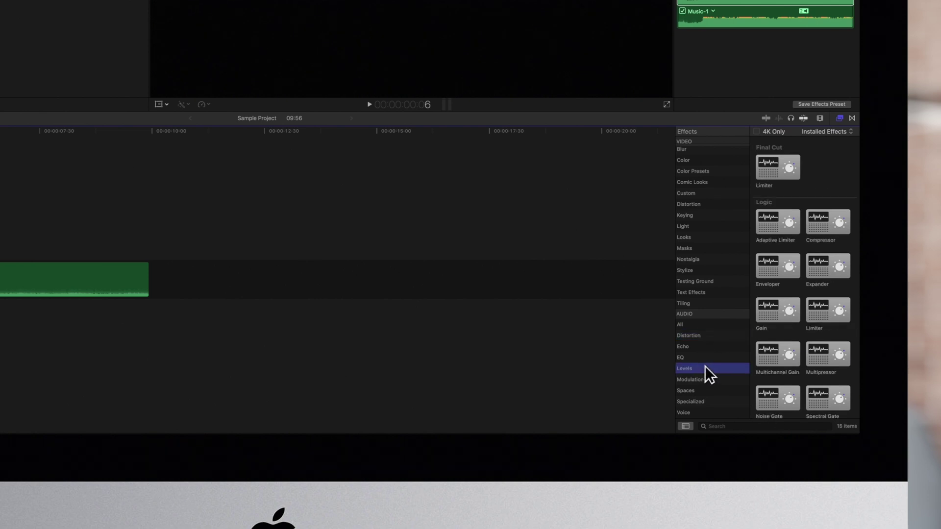
click(703, 326)
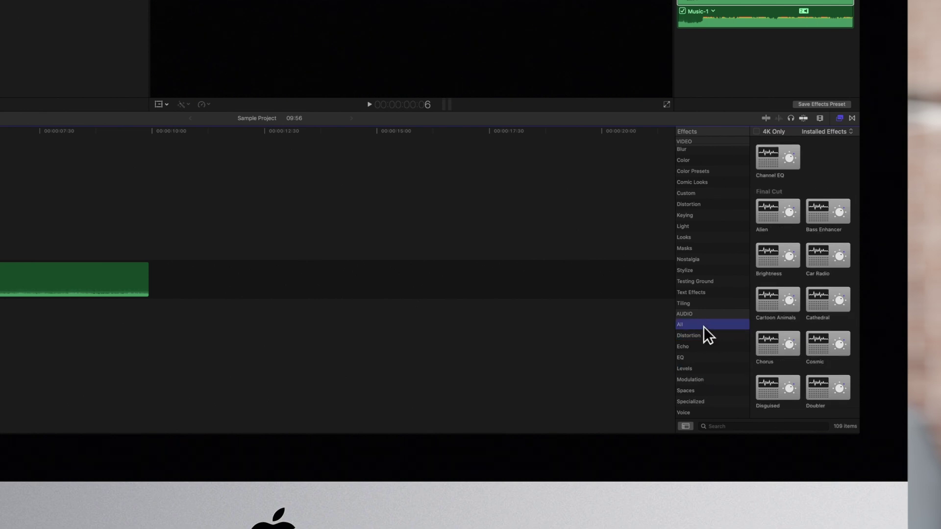
click(721, 426)
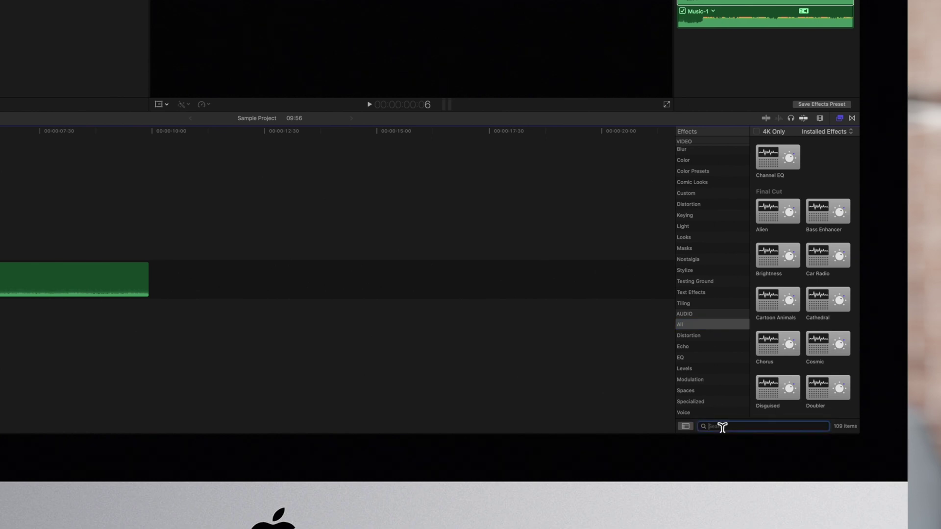
text(animals)
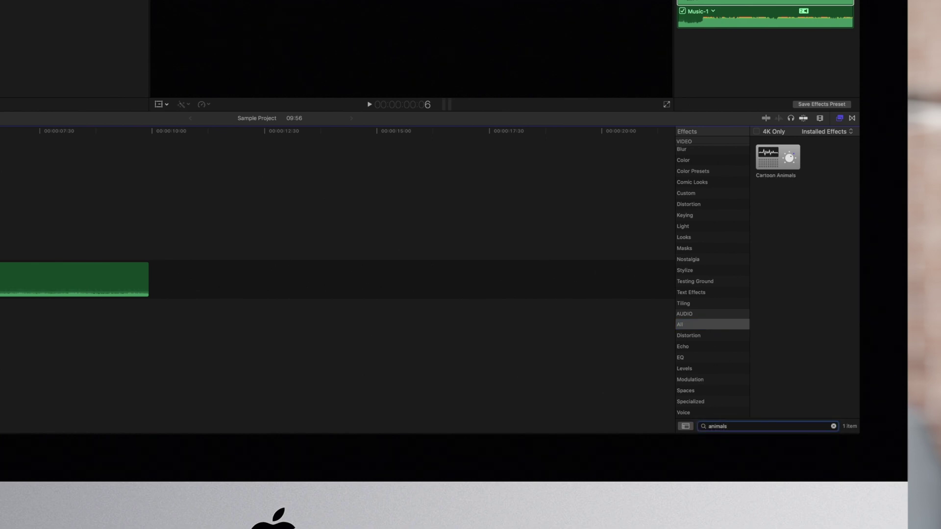
key(Escape)
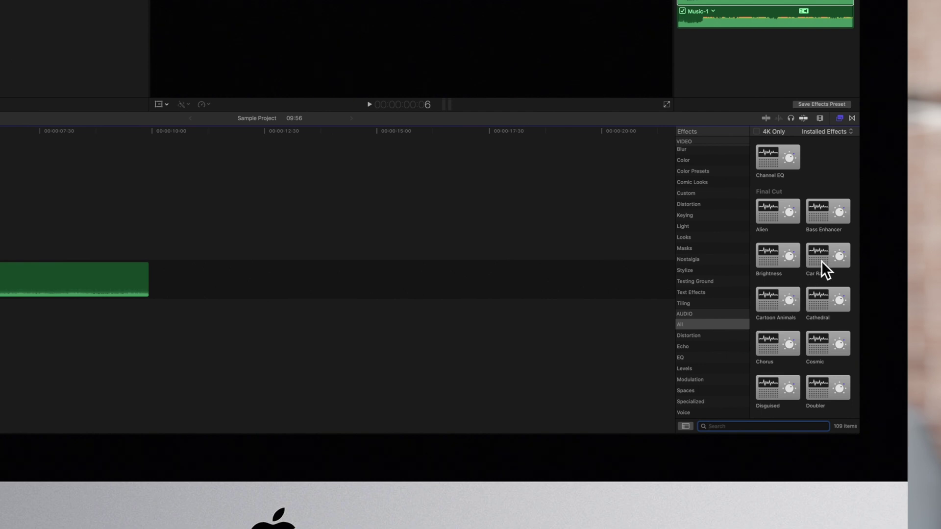
Step: Apply Car Radio to the green music clip and play it back to hear it
drag(819, 257, 599, 278)
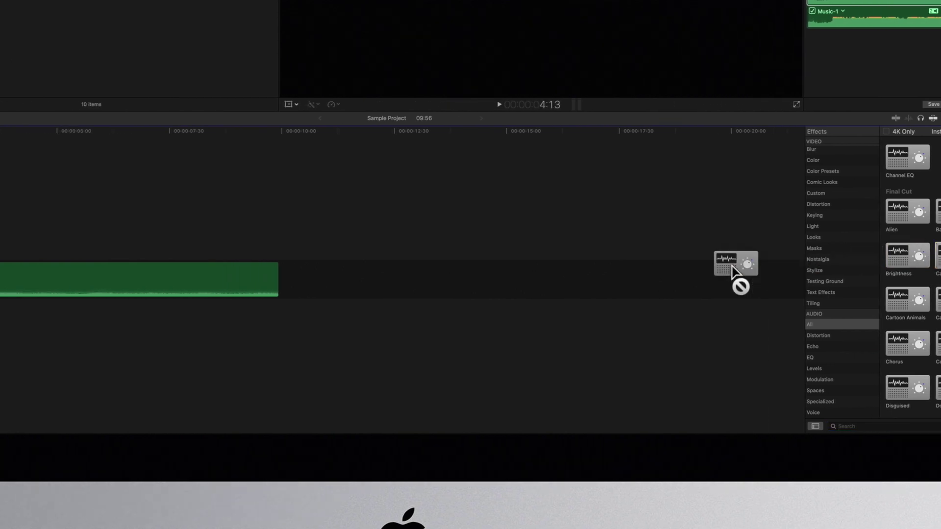
drag(599, 278, 517, 284)
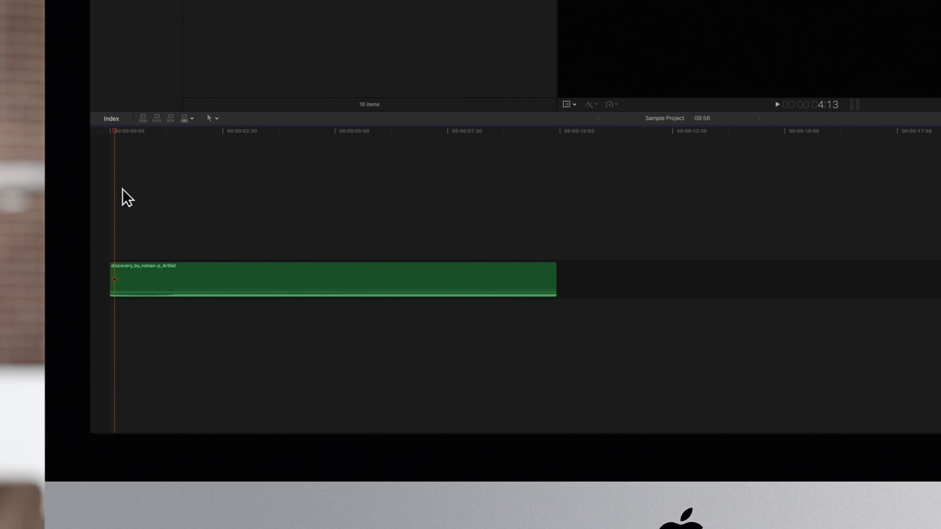
key(space)
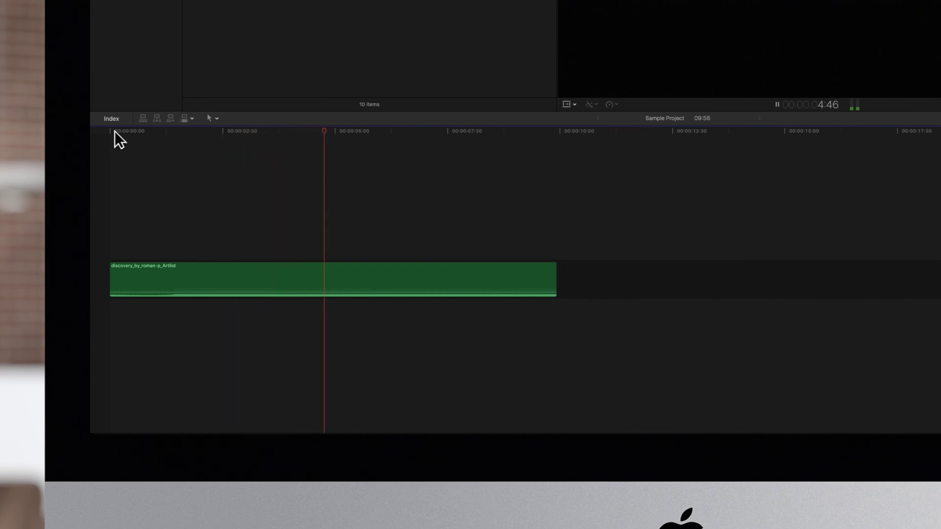
key(space)
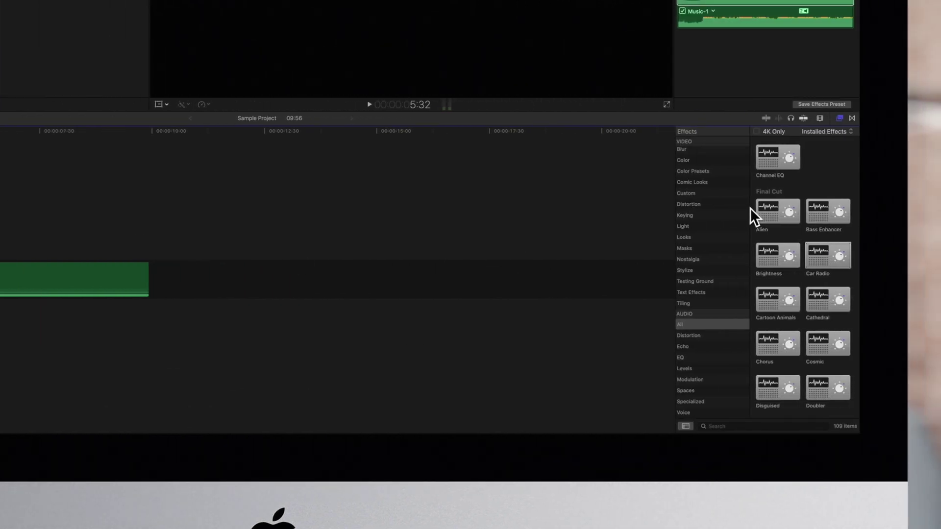
Step: Add the Alien effect to the music clip, preview both effects, and select the clip
drag(773, 211, 426, 273)
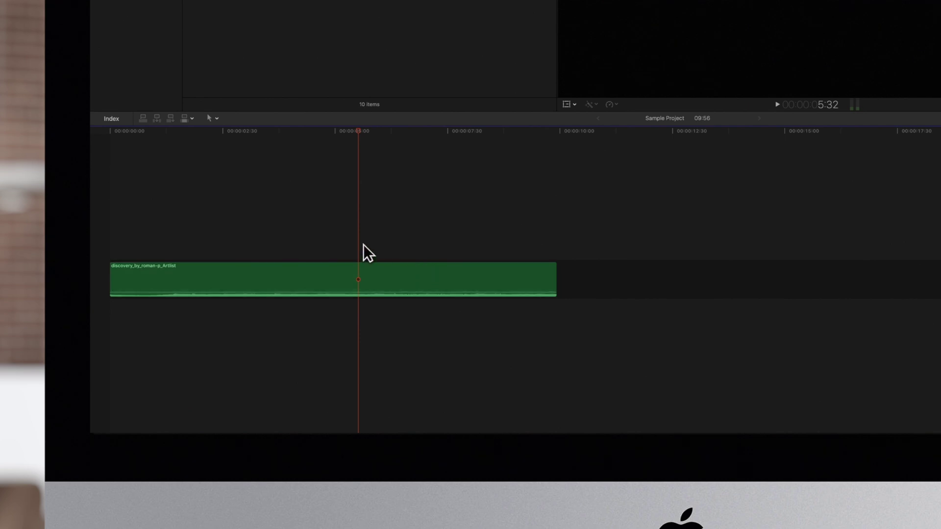
key(space)
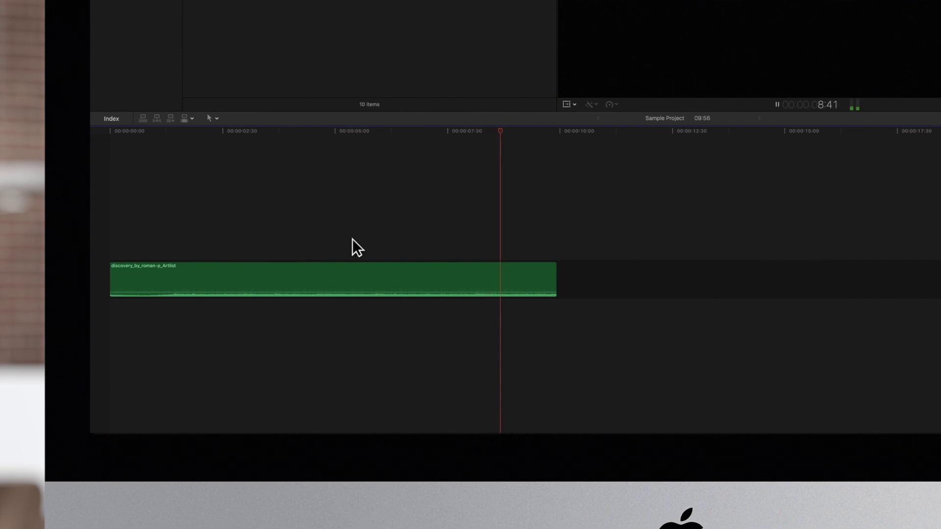
key(space)
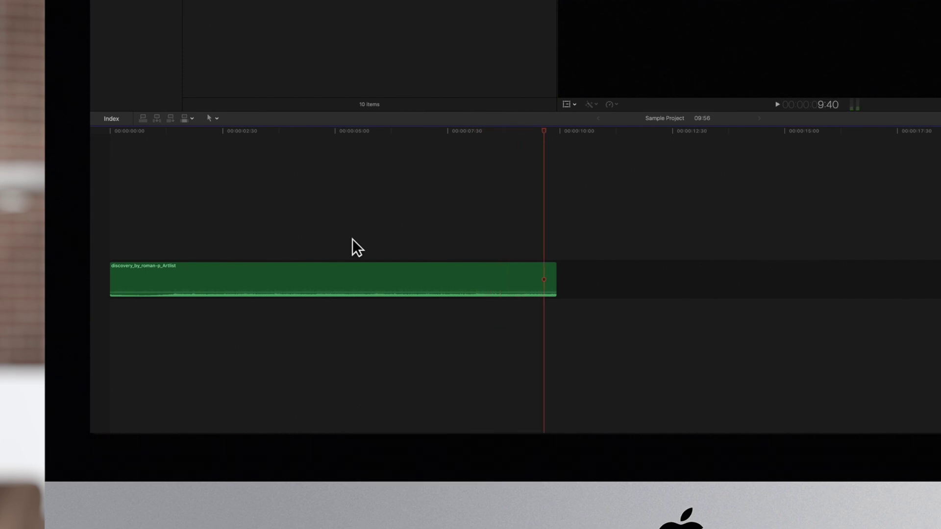
click(348, 268)
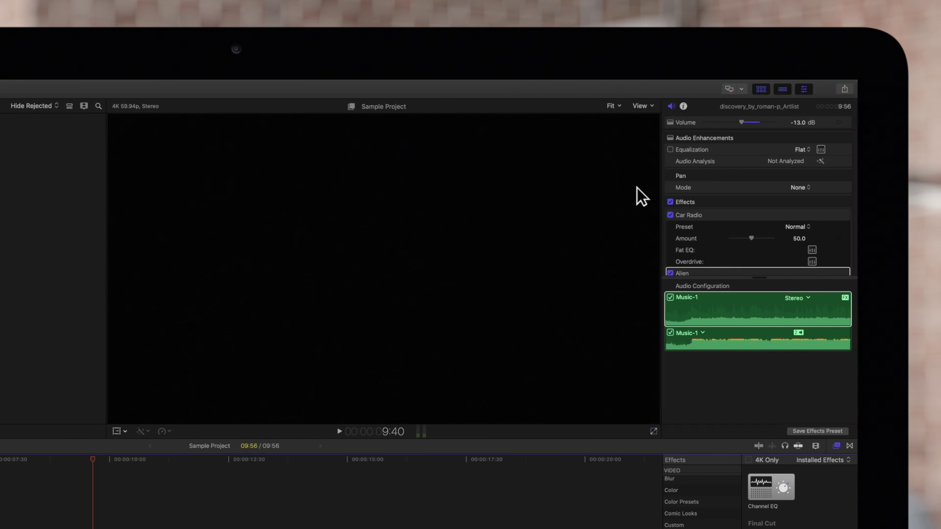
Step: Move Car Radio below Alien in the clip's effect stack and play the result
click(802, 91)
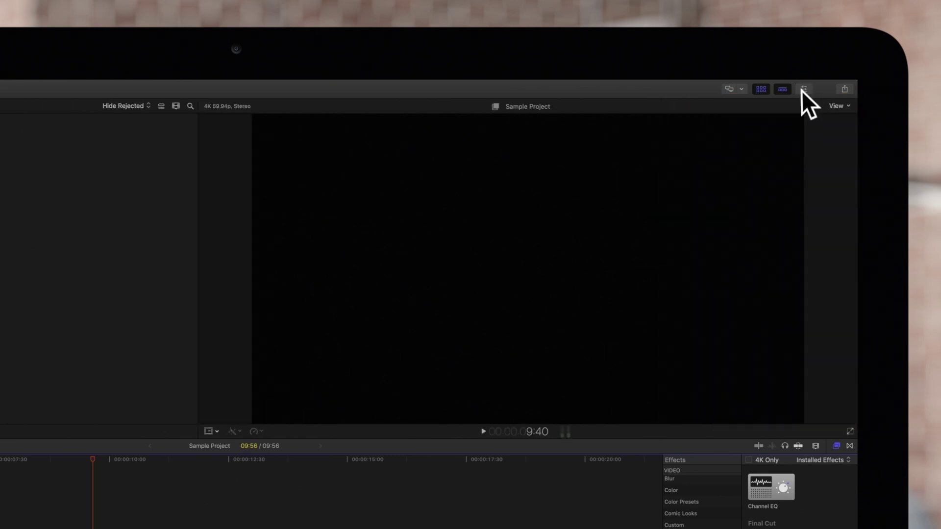
click(803, 92)
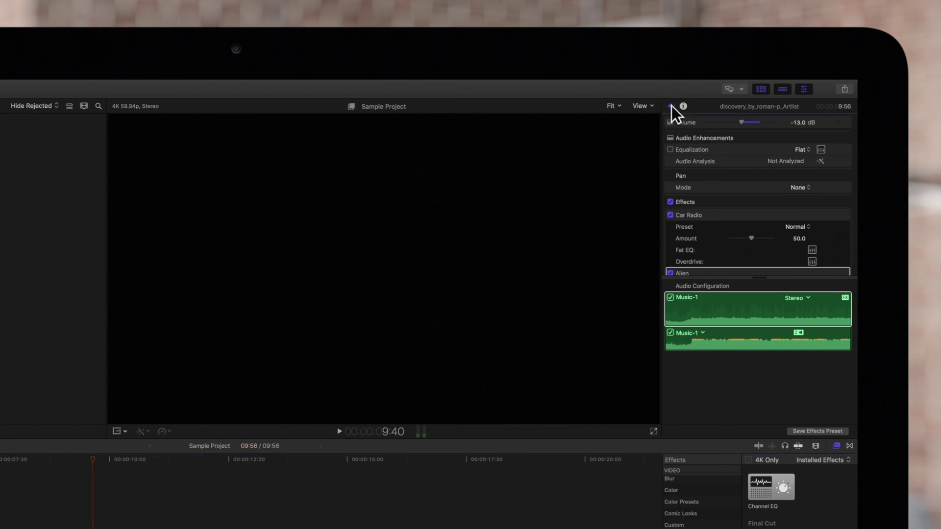
mouse_move(713, 216)
mouse_down()
mouse_move(709, 275)
mouse_move(727, 351)
mouse_up()
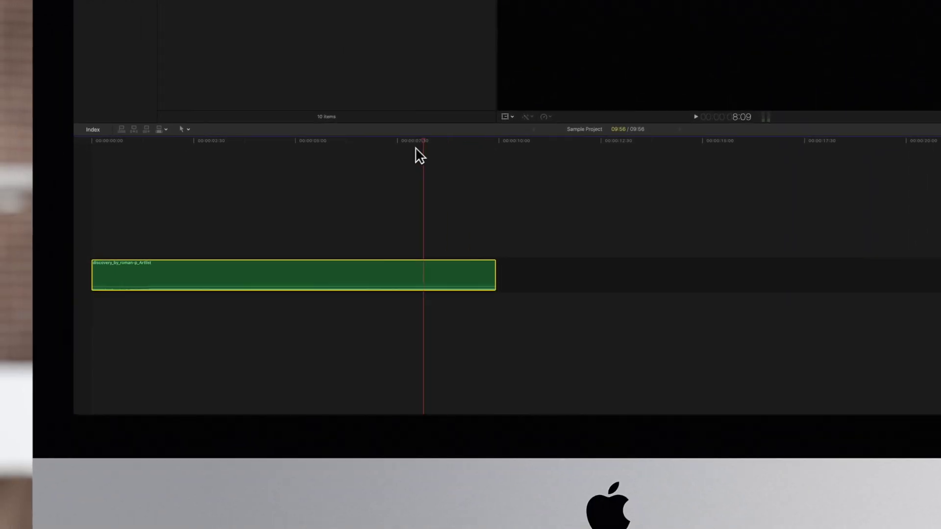
key(space)
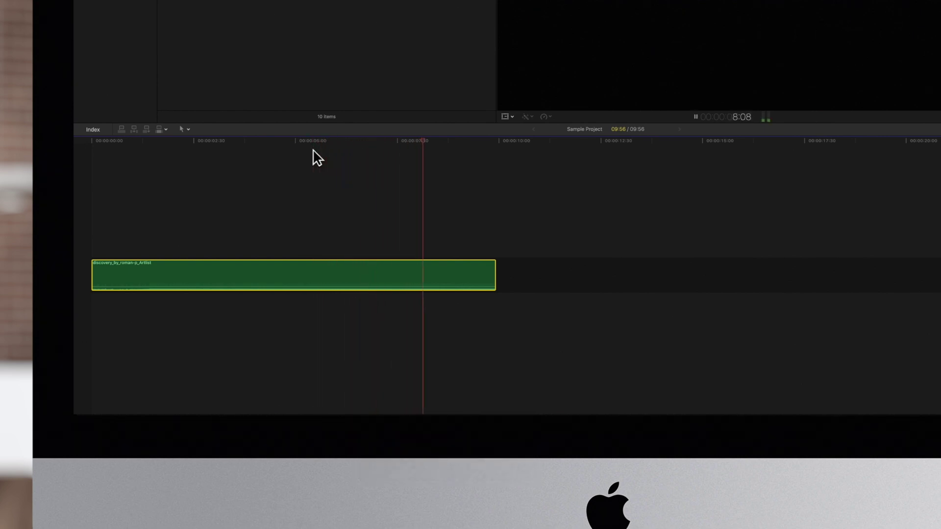
key(space)
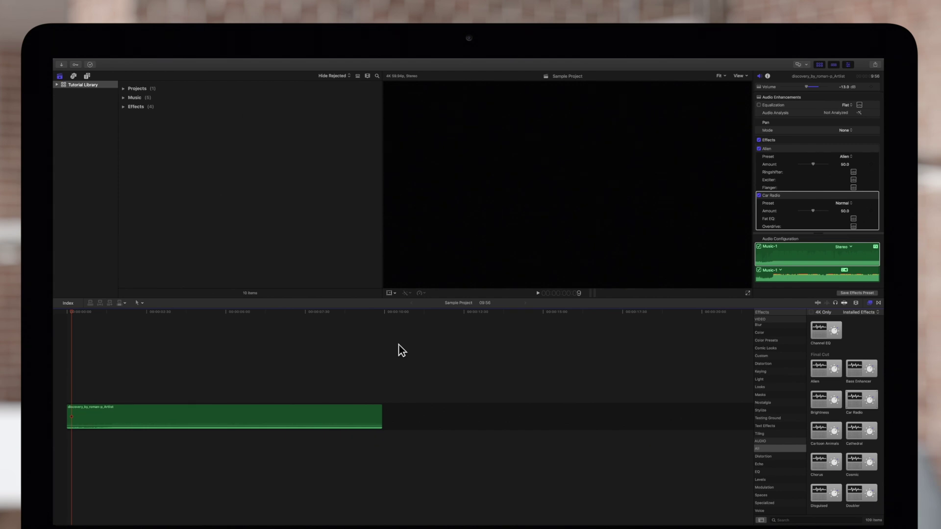
Step: Select the music clip and uncheck Car Radio in the Audio Inspector
click(273, 412)
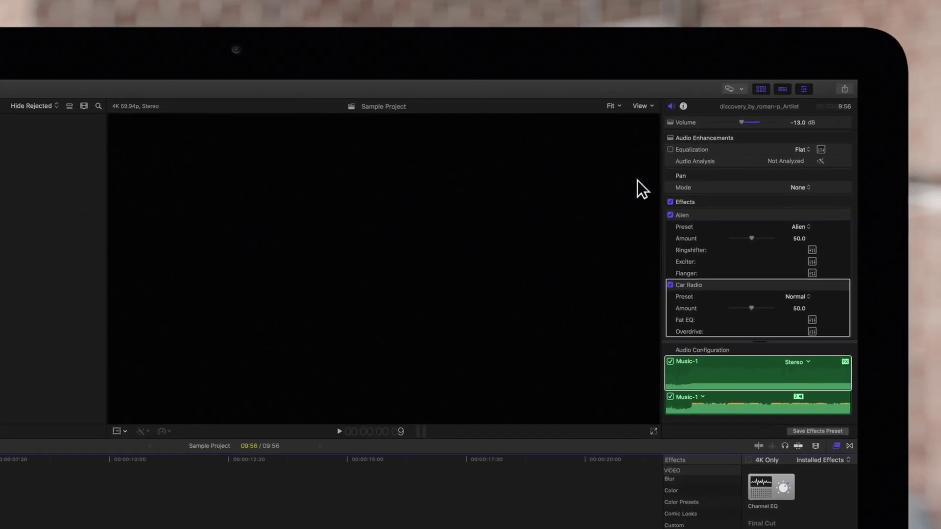
mouse_move(780, 140)
click(669, 284)
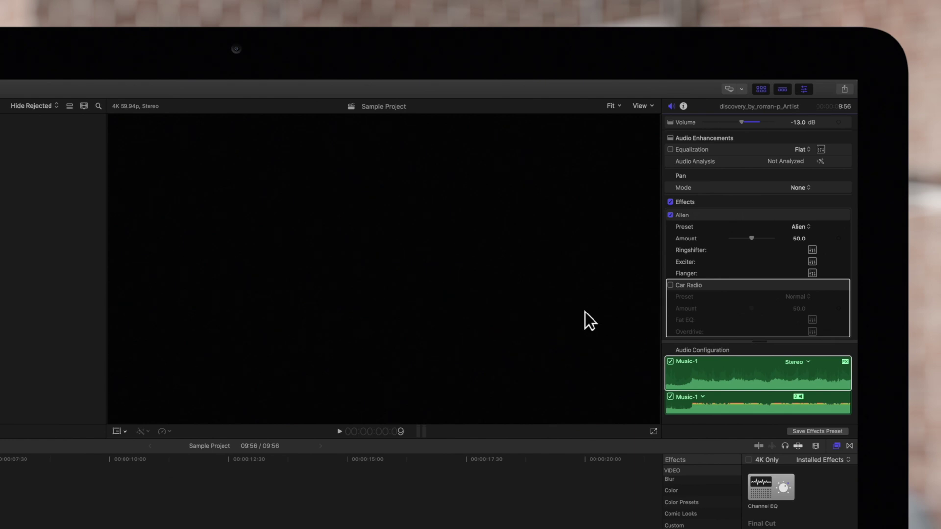
Step: Re-enable Car Radio and delete the Alien effect from the clip
click(669, 285)
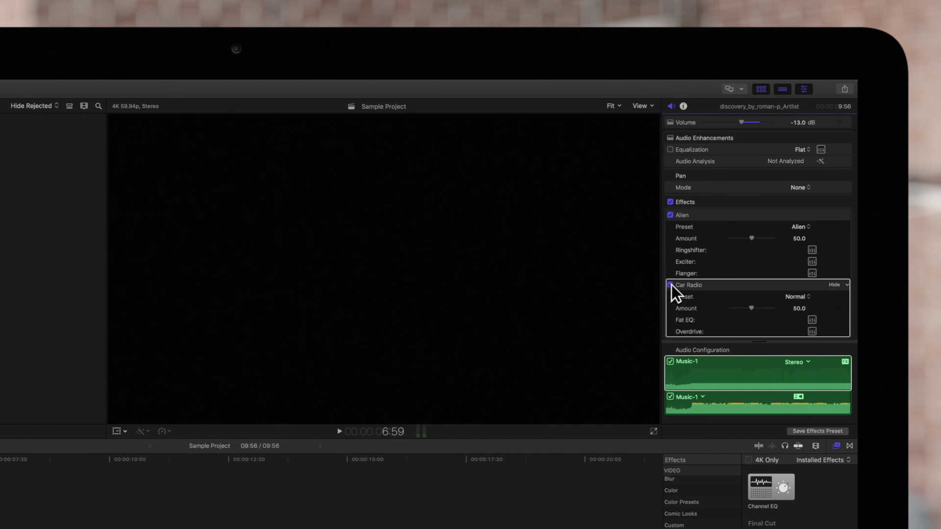
click(698, 214)
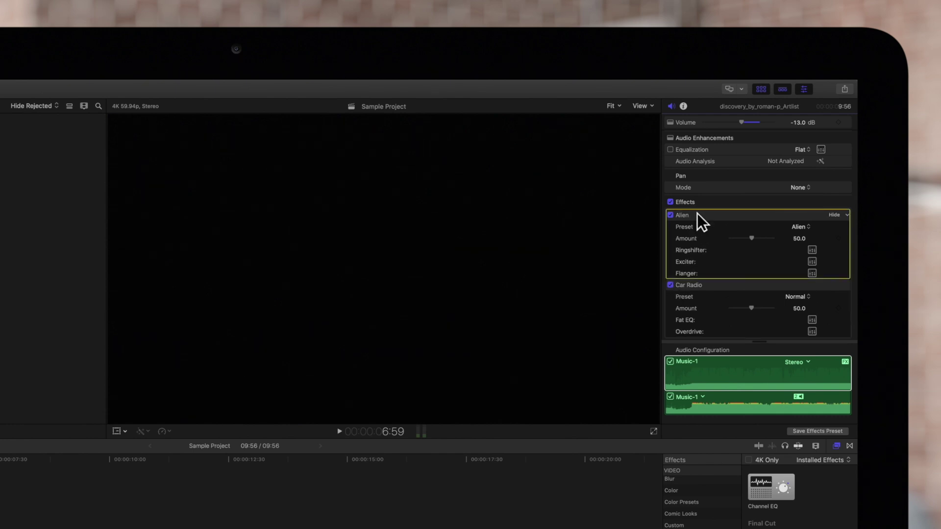
key(Delete)
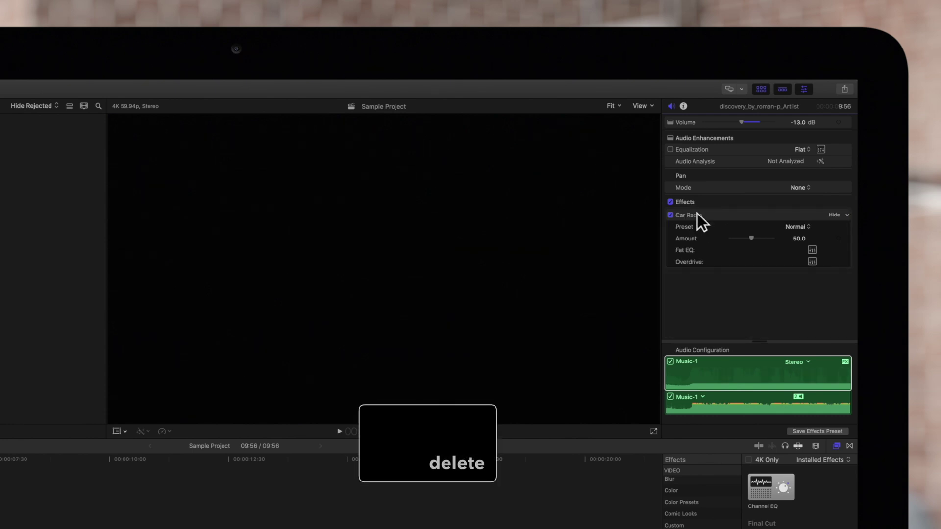